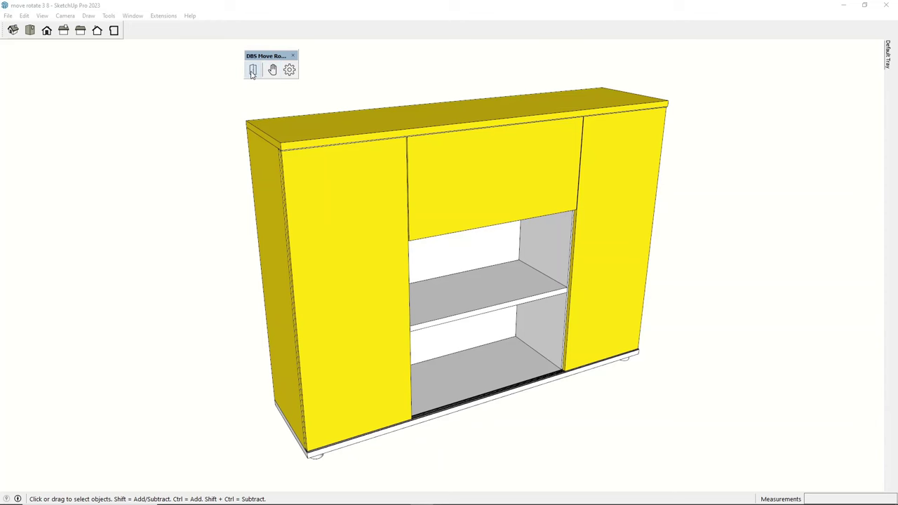
# Animate the top drawer front and right door open and closed with the DBS open/close tool.
pyautogui.click(254, 69)
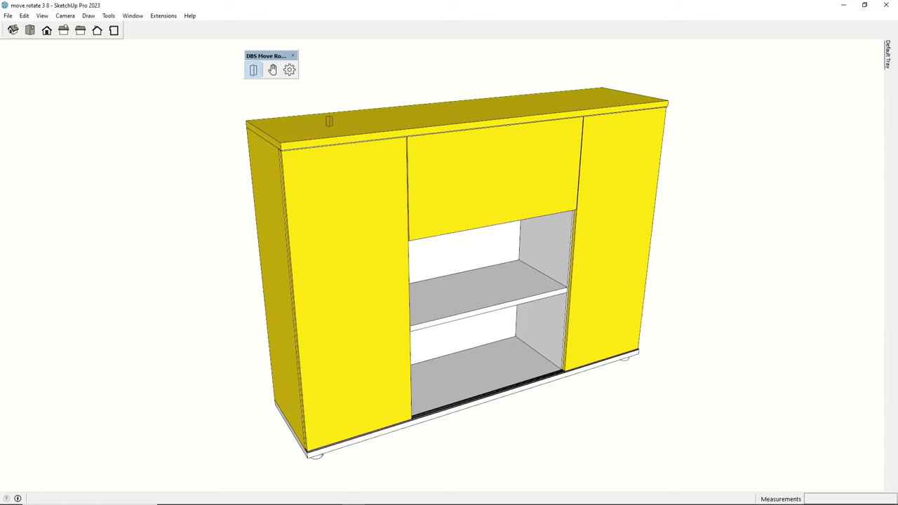
pyautogui.click(491, 204)
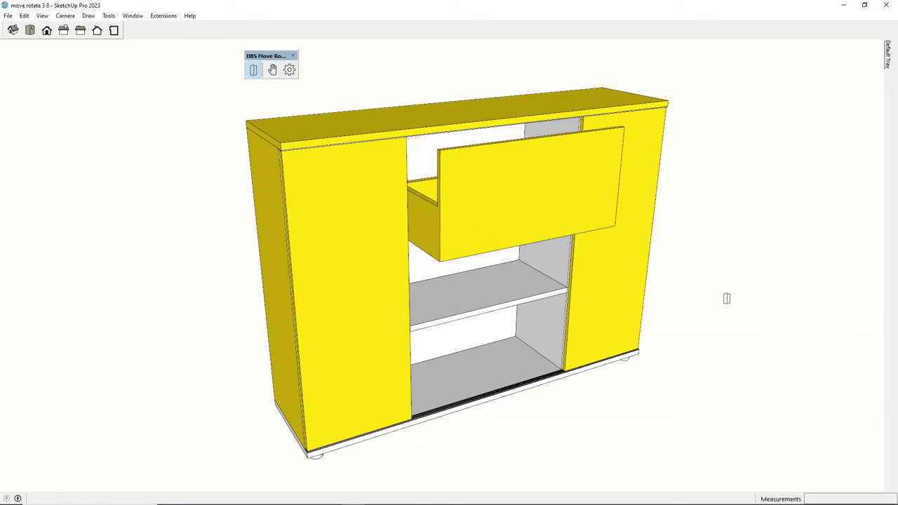
pyautogui.click(527, 208)
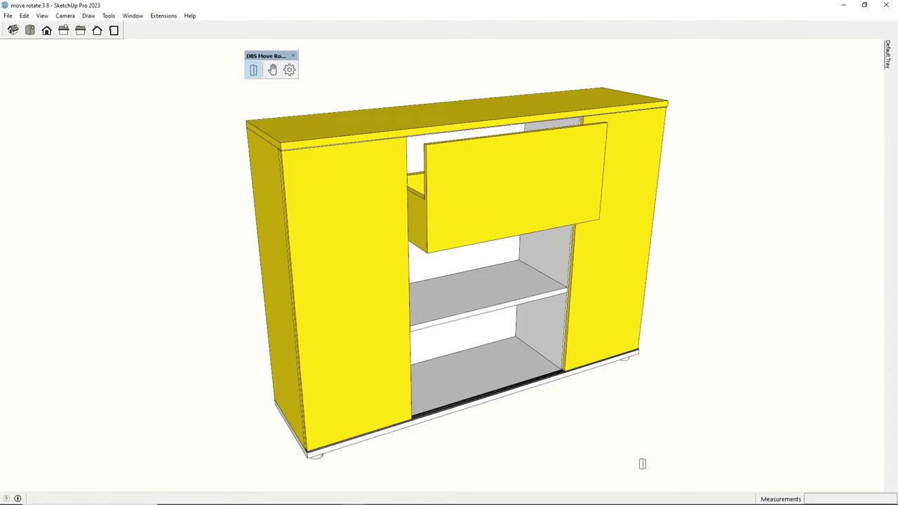
pyautogui.click(593, 333)
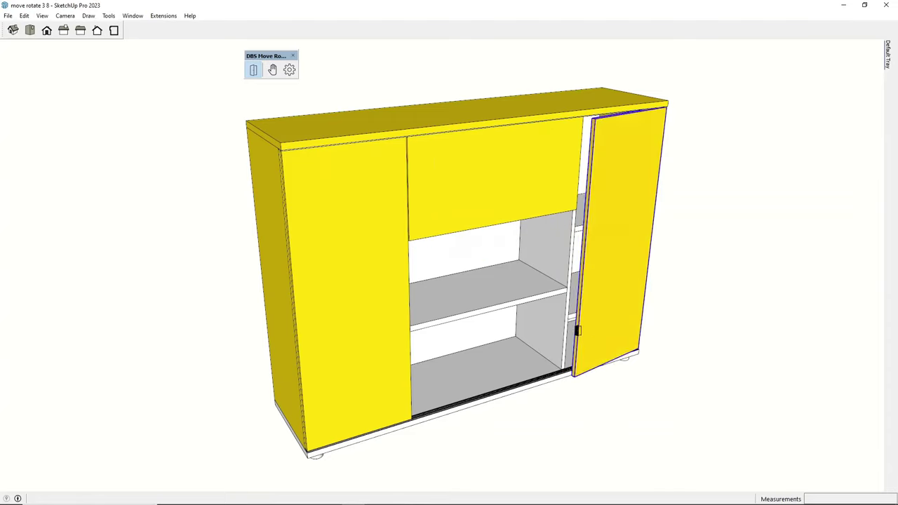
pyautogui.click(493, 193)
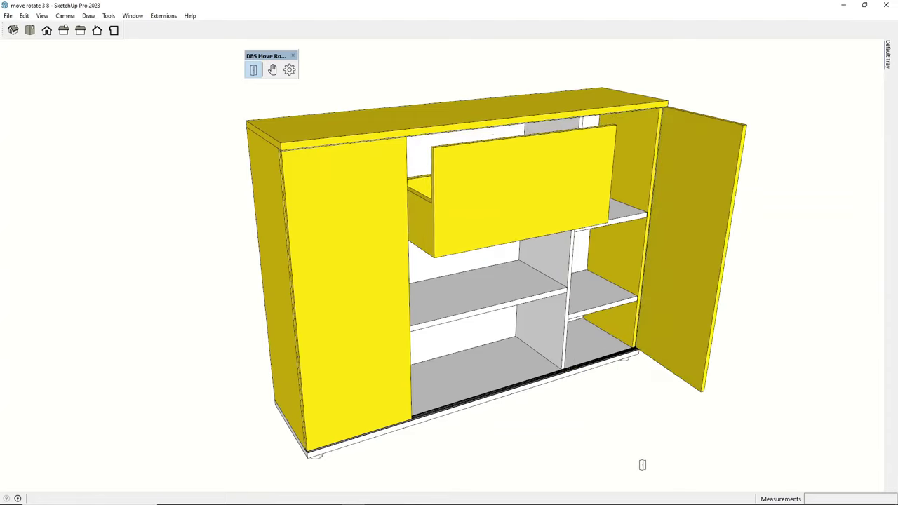
pyautogui.click(549, 229)
pyautogui.click(698, 270)
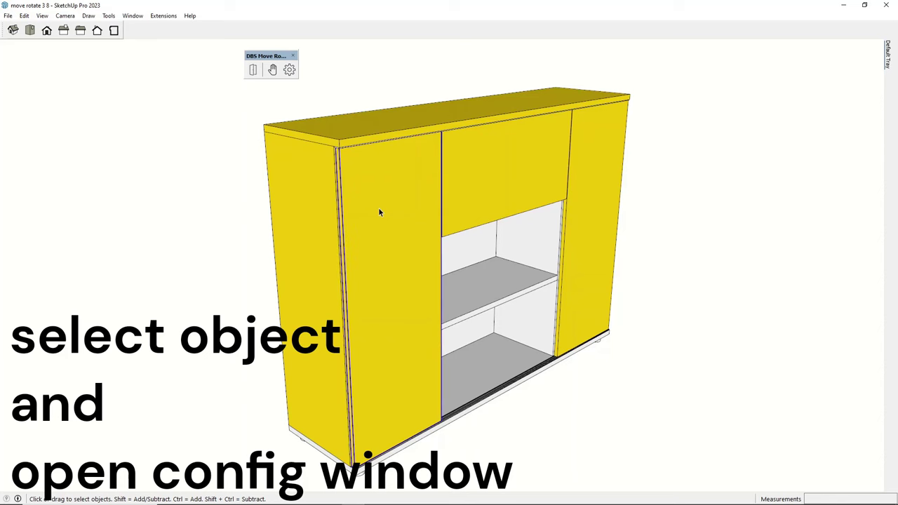
# Set the left door's joint type to hinge, picking its left vertical edge as the rotation axis.
pyautogui.click(289, 71)
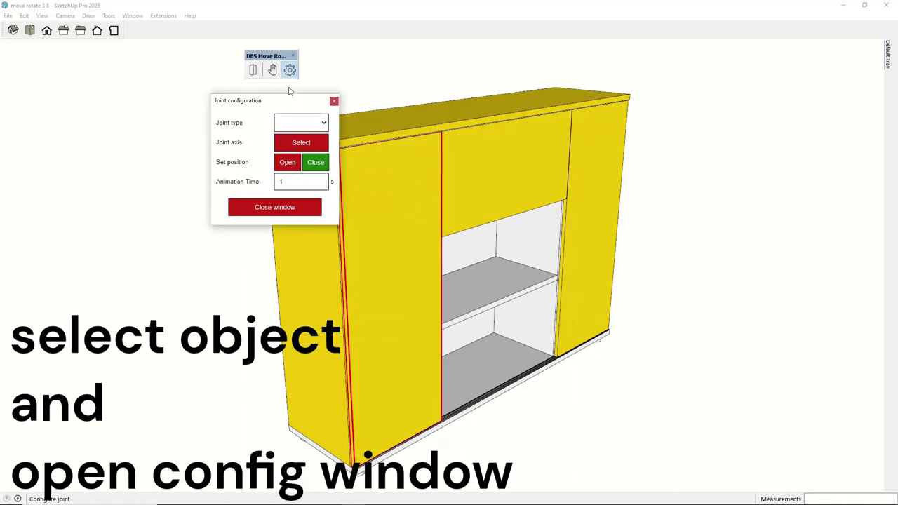
pyautogui.click(295, 121)
pyautogui.click(291, 150)
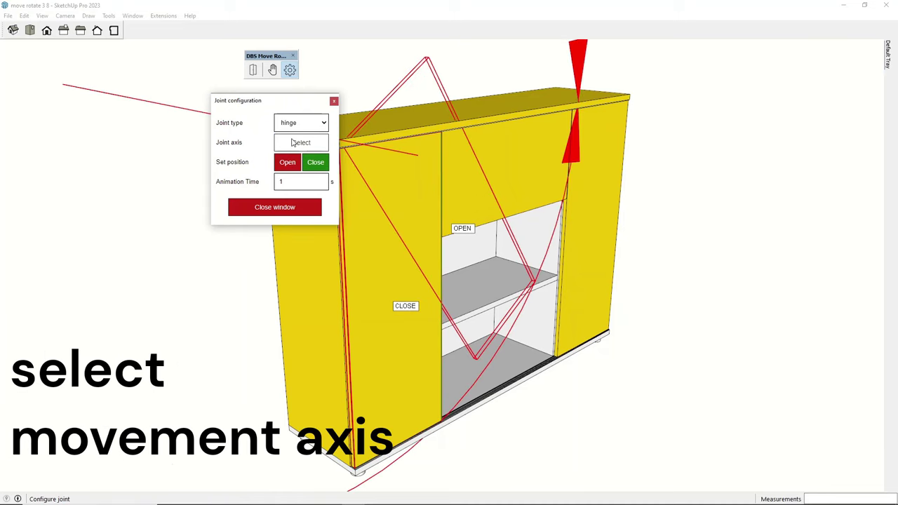
pyautogui.scroll(2, 344, 284)
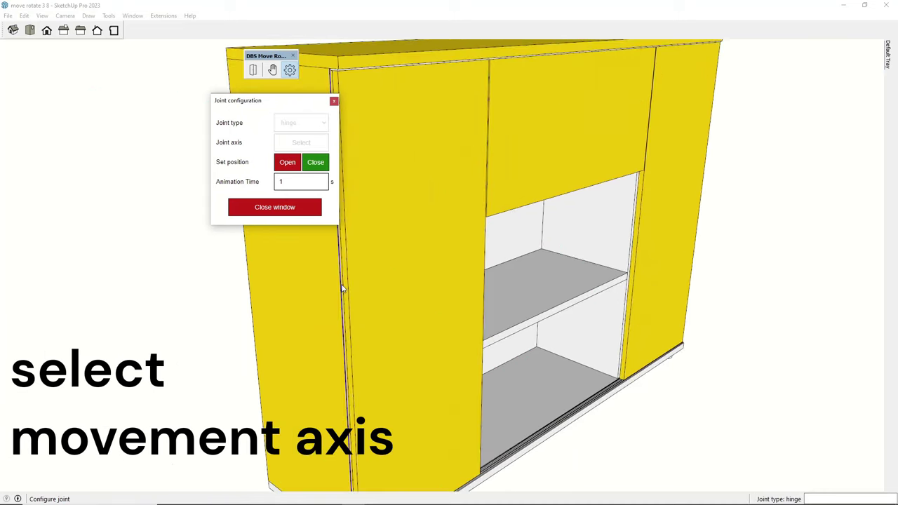
pyautogui.click(344, 286)
pyautogui.scroll(-2, 343, 286)
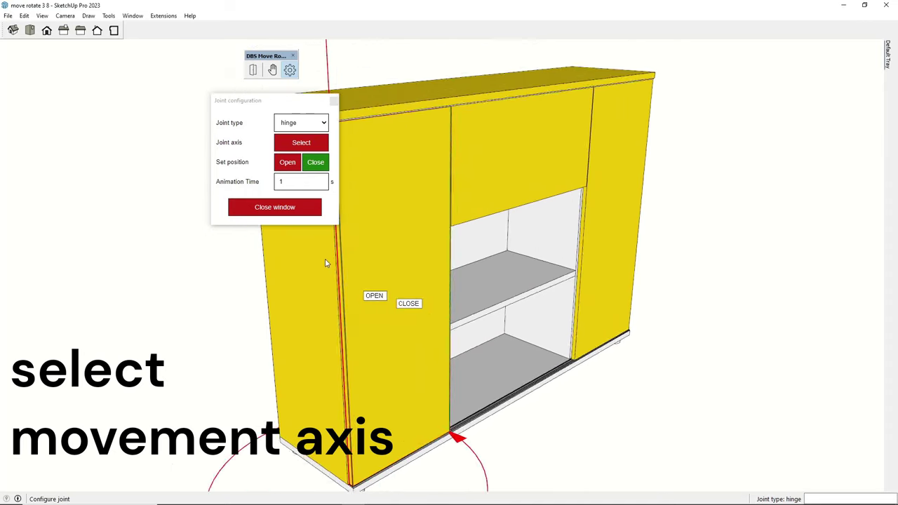
pyautogui.scroll(-2, 344, 287)
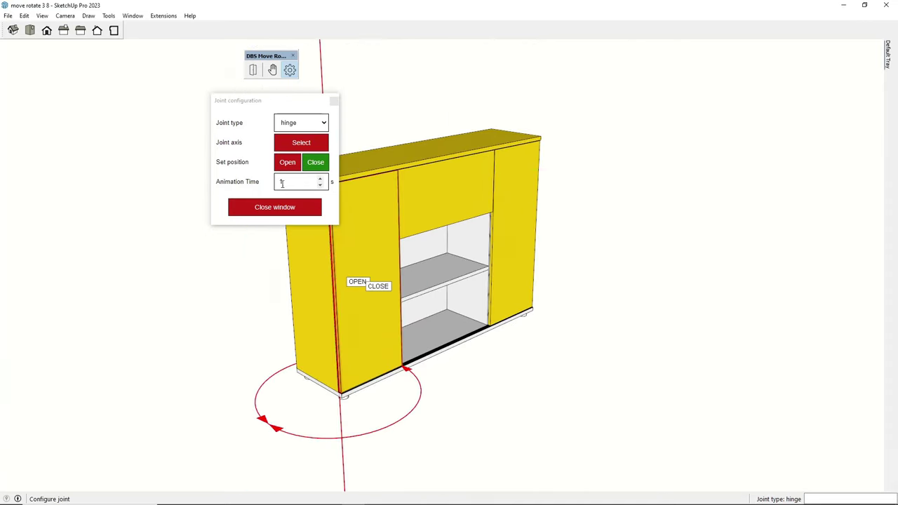
# Swing the left door open around its hinge with the DBS hand tool.
pyautogui.click(283, 207)
pyautogui.click(274, 71)
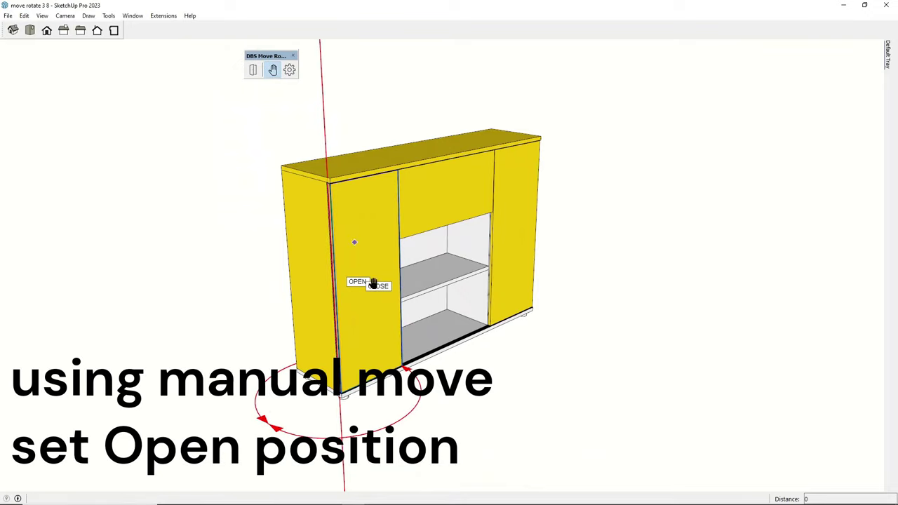
pyautogui.moveTo(387, 356); pyautogui.dragTo(368, 401)
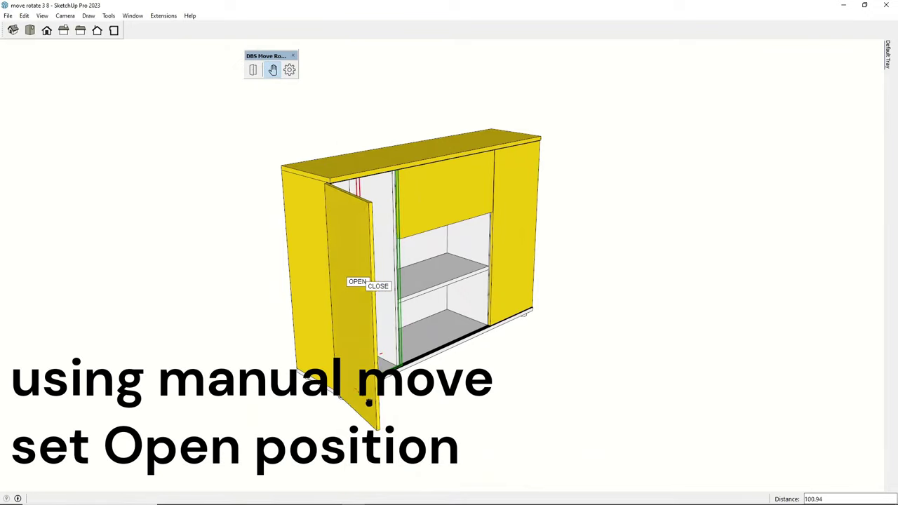
pyautogui.moveTo(594, 395)
pyautogui.mouseDown(button='middle')
pyautogui.moveTo(316, 406)
pyautogui.moveTo(311, 417)
pyautogui.mouseUp(button='middle')
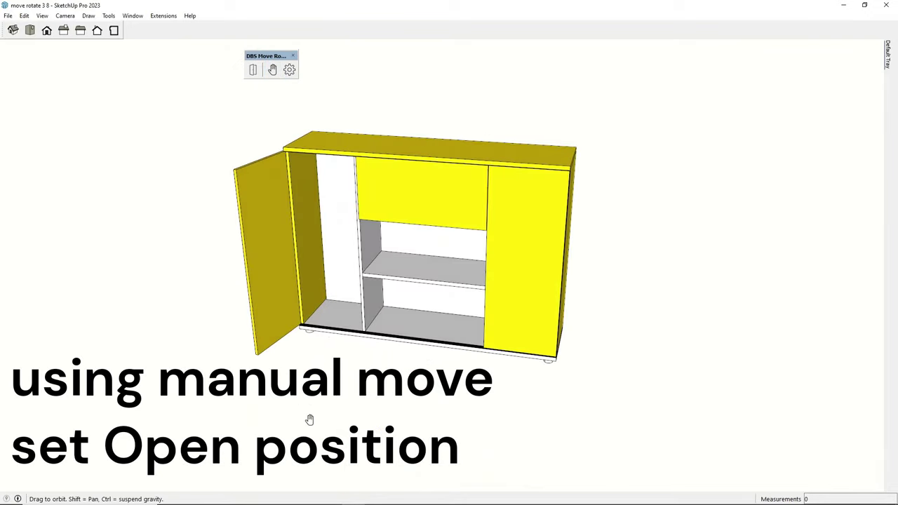
# Store the left door's current angle as its Open position in Joint configuration.
pyautogui.click(289, 70)
pyautogui.click(261, 241)
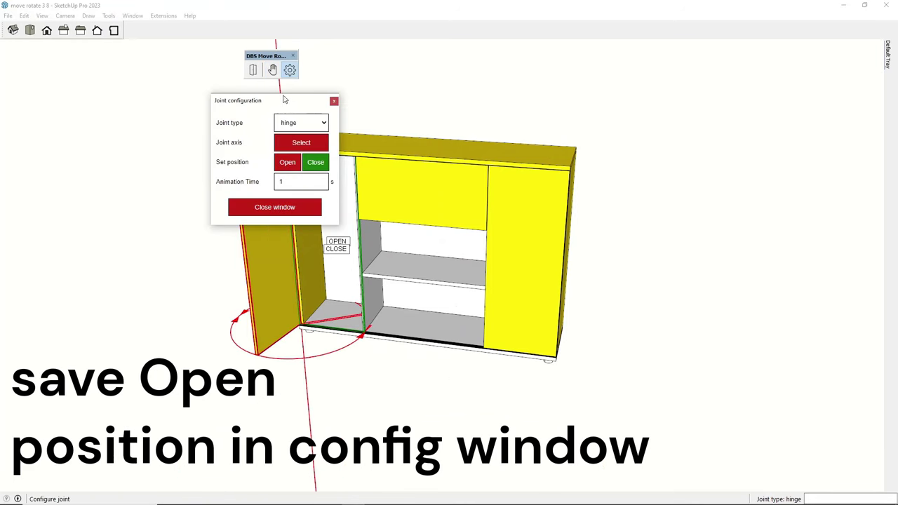
pyautogui.moveTo(288, 100)
pyautogui.mouseDown()
pyautogui.moveTo(423, 124)
pyautogui.moveTo(441, 109)
pyautogui.mouseUp()
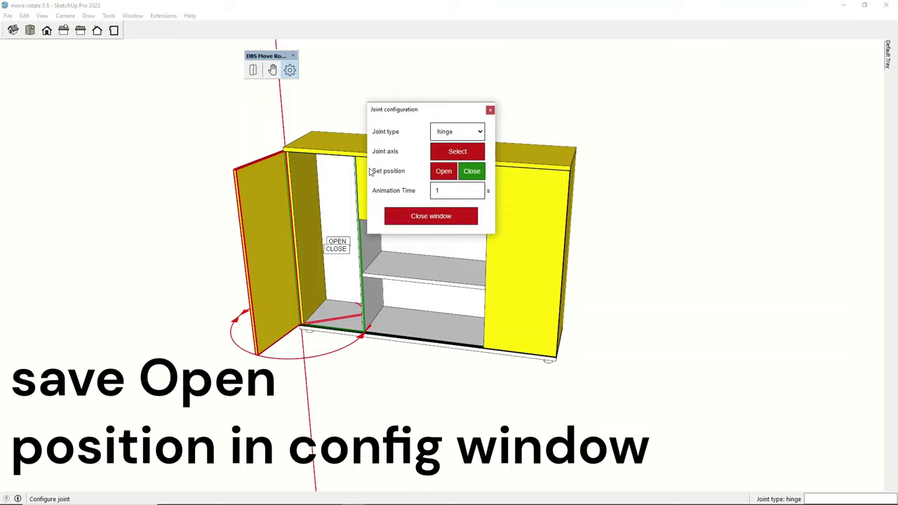
pyautogui.click(442, 177)
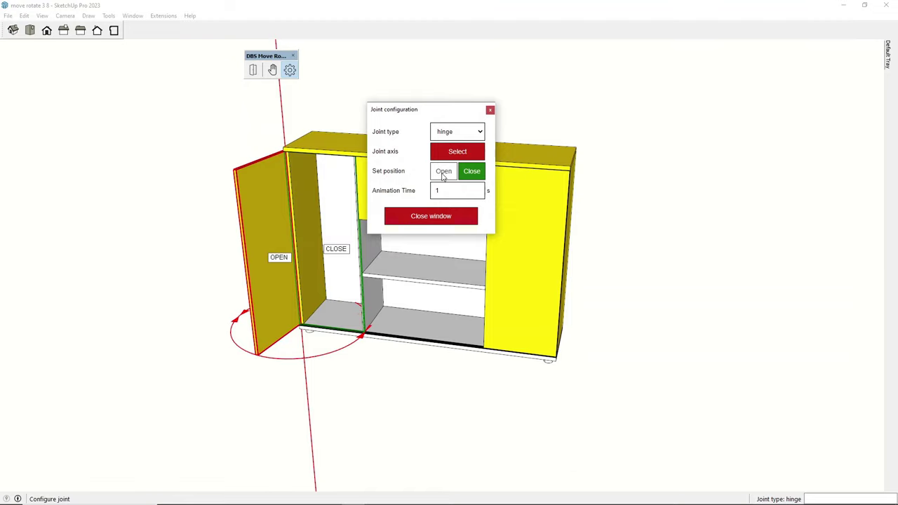
# Move the left door by hand, then animate it closed, open and closed again.
pyautogui.click(423, 221)
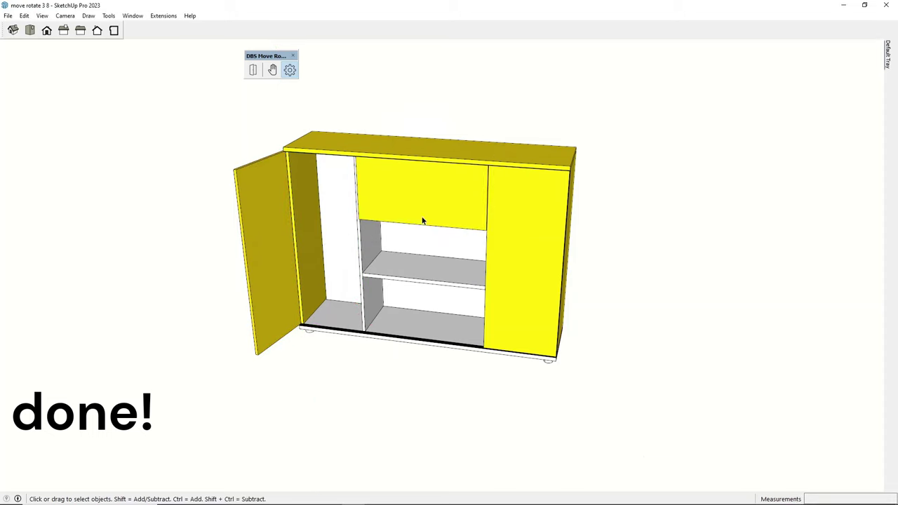
pyautogui.click(272, 70)
pyautogui.click(272, 338)
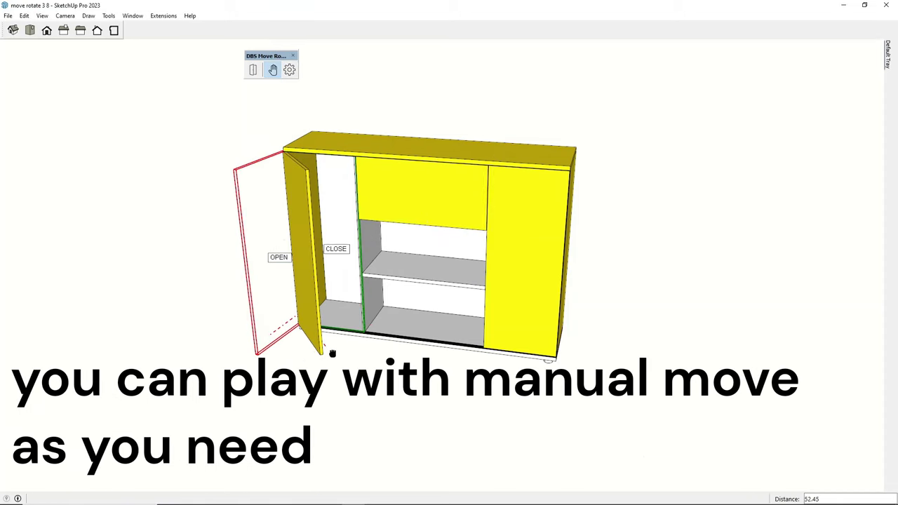
pyautogui.click(333, 352)
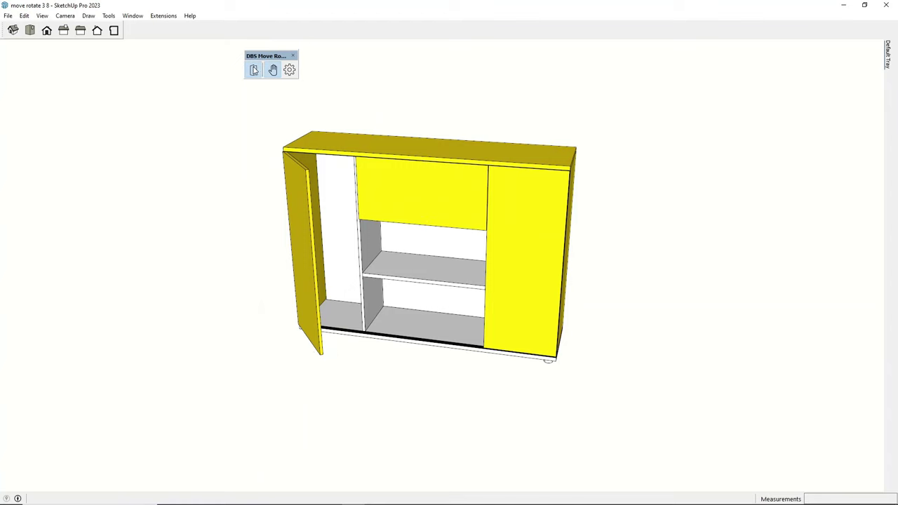
pyautogui.click(308, 271)
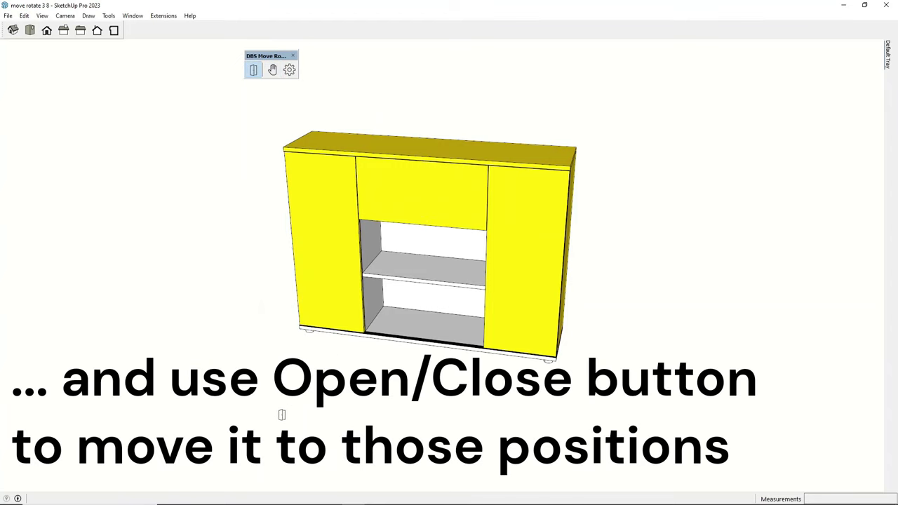
pyautogui.click(348, 308)
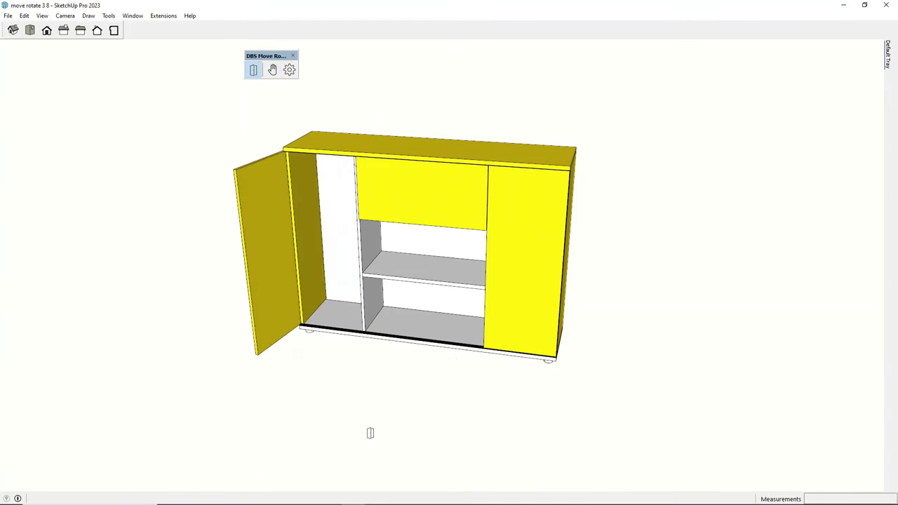
pyautogui.click(274, 326)
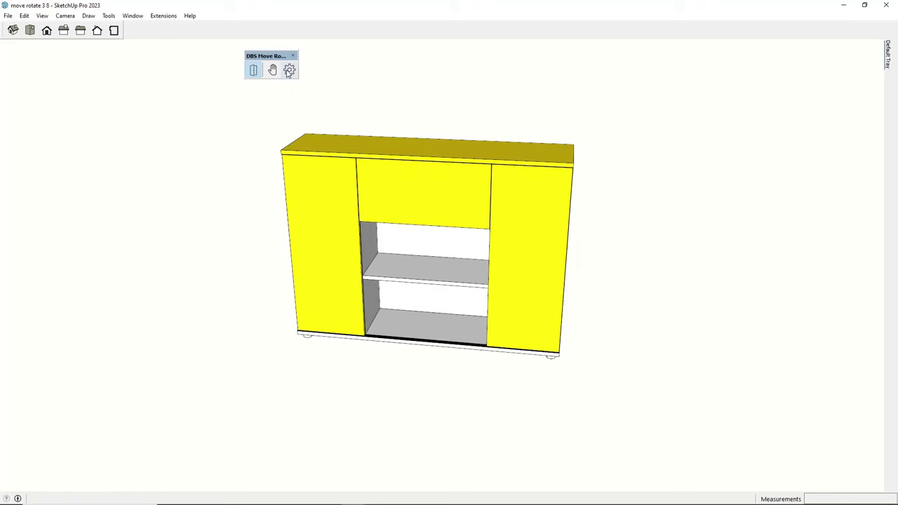
# Set the left door's animation time to 5 seconds and play its slow opening.
pyautogui.click(289, 70)
pyautogui.click(342, 293)
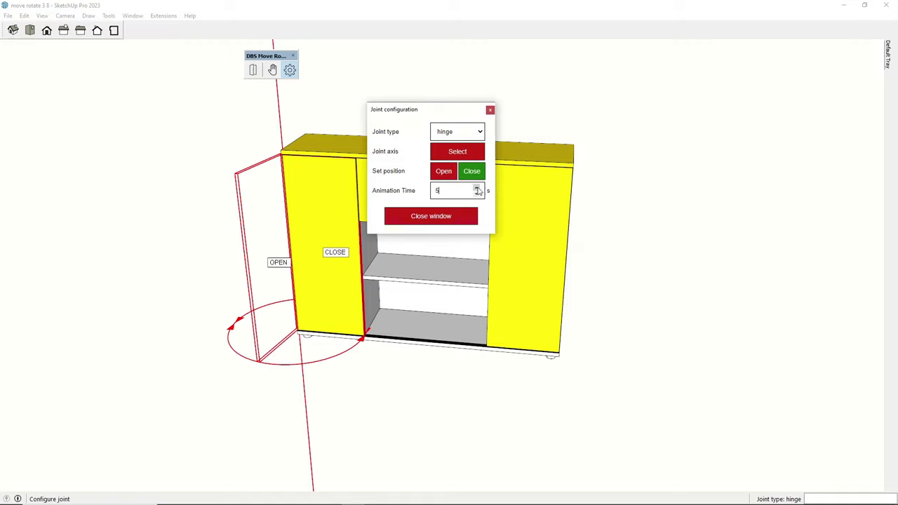
pyautogui.click(430, 218)
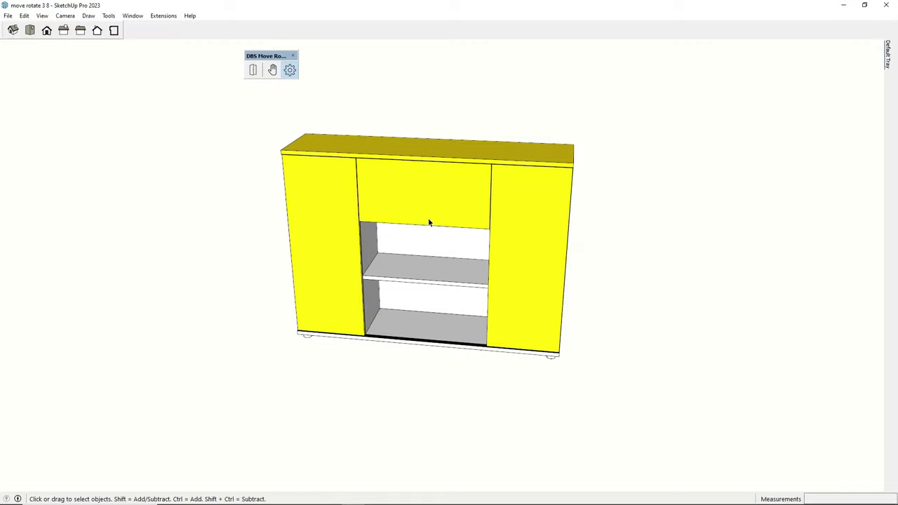
pyautogui.click(254, 69)
pyautogui.click(349, 322)
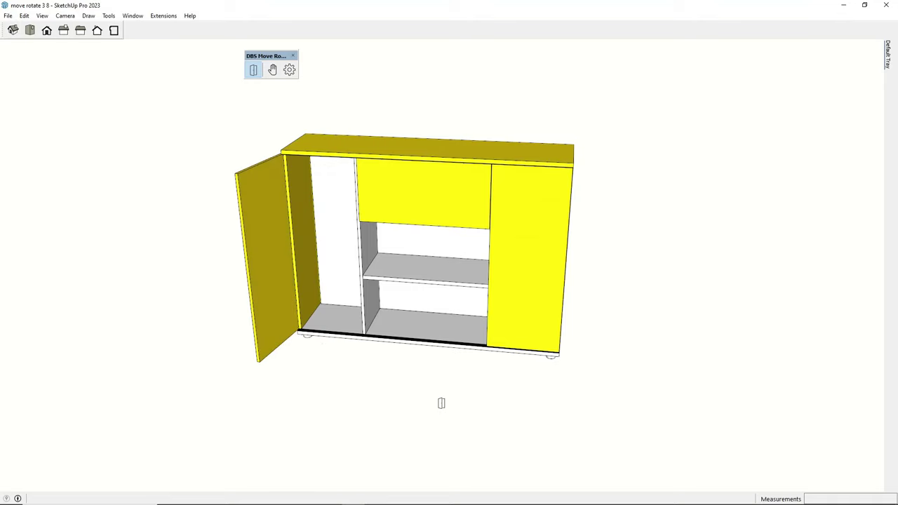
# Reset the left door's animation time to 1 second and animate it closed.
pyautogui.click(289, 70)
pyautogui.click(267, 267)
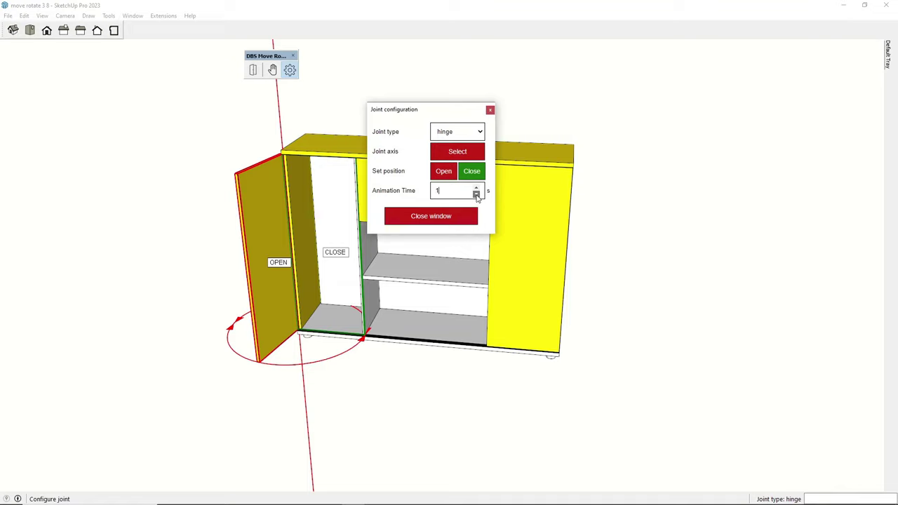
pyautogui.click(451, 216)
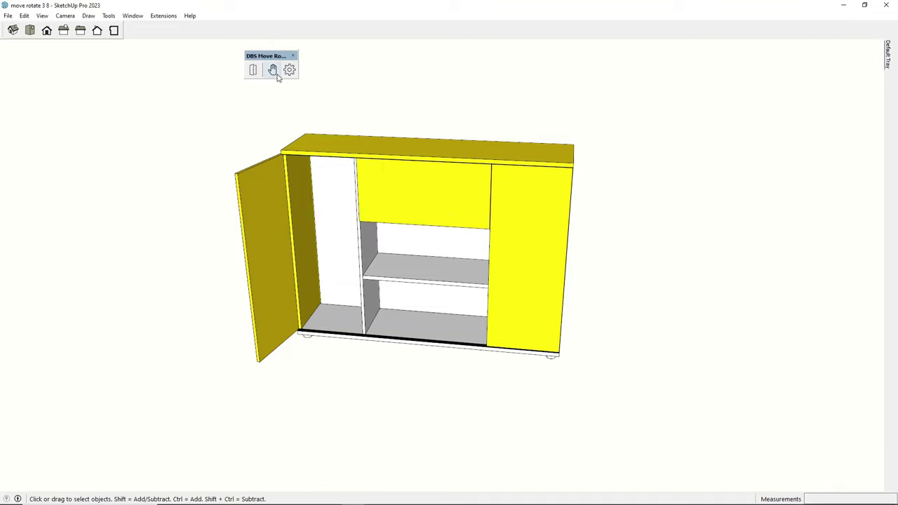
pyautogui.click(252, 69)
pyautogui.click(265, 237)
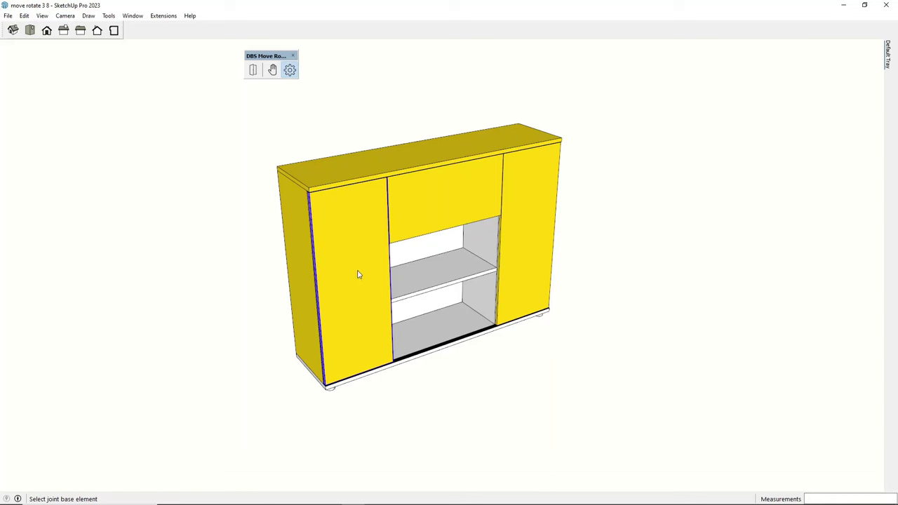
# Pick the left door's inner right vertical edge as its new hinge axis.
pyautogui.click(358, 272)
pyautogui.moveTo(395, 362); pyautogui.dragTo(396, 257, button='middle')
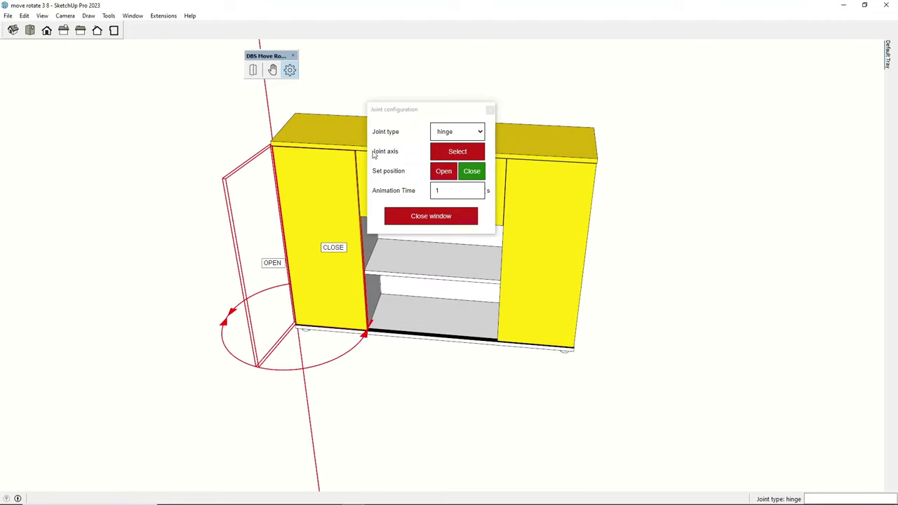
pyautogui.click(454, 151)
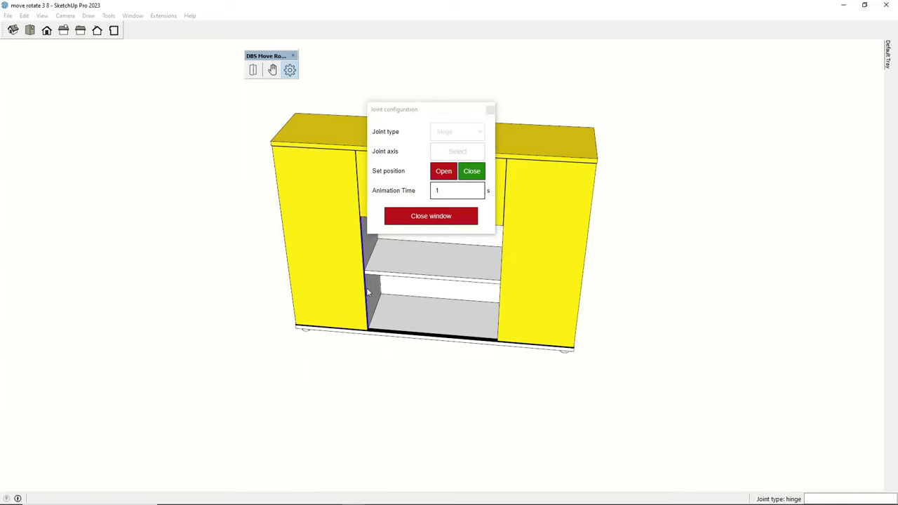
pyautogui.click(367, 293)
pyautogui.click(426, 223)
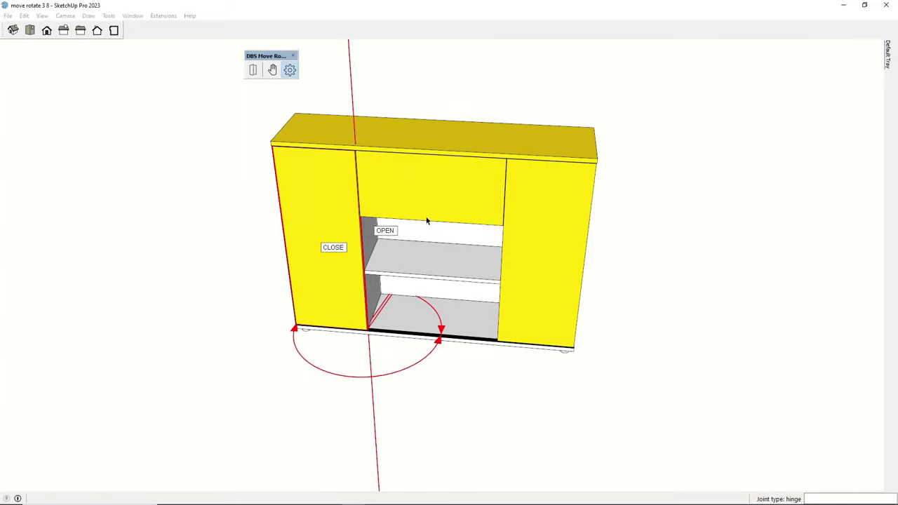
# Swing the left door open around the new axis and view it from another angle.
pyautogui.click(272, 69)
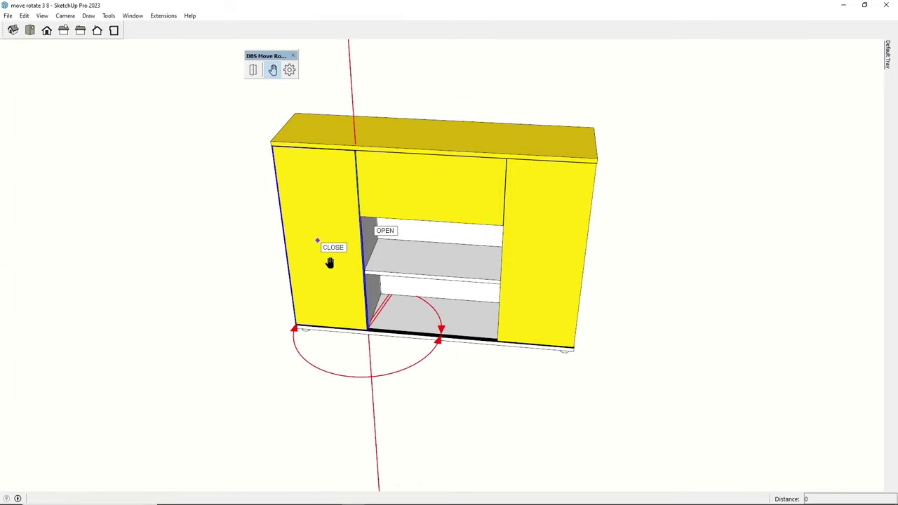
pyautogui.click(316, 303)
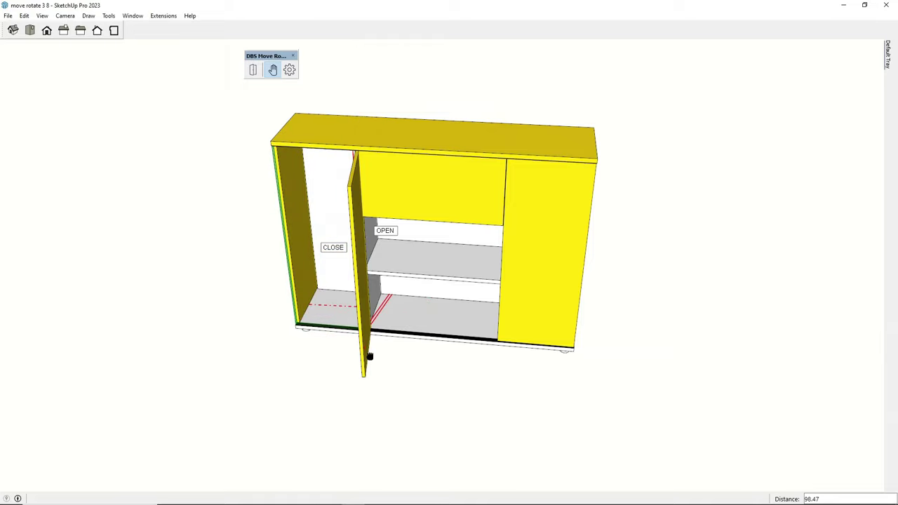
pyautogui.moveTo(270, 364); pyautogui.dragTo(491, 372, button='middle')
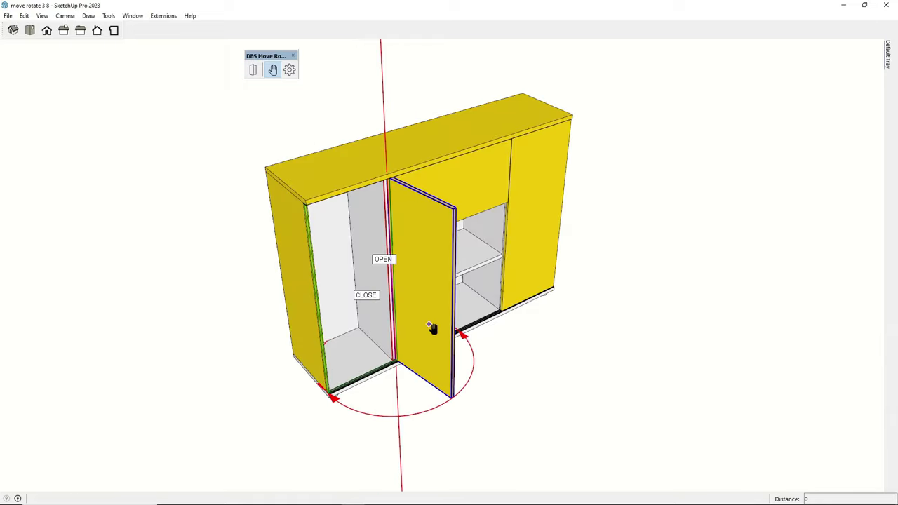
# Store the door's current swung-out pose as its Open position.
pyautogui.click(289, 69)
pyautogui.click(432, 269)
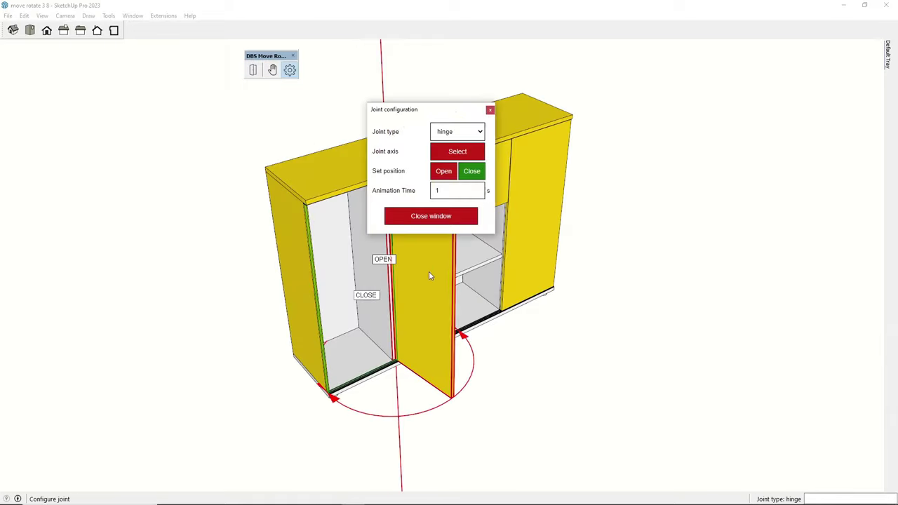
pyautogui.click(451, 174)
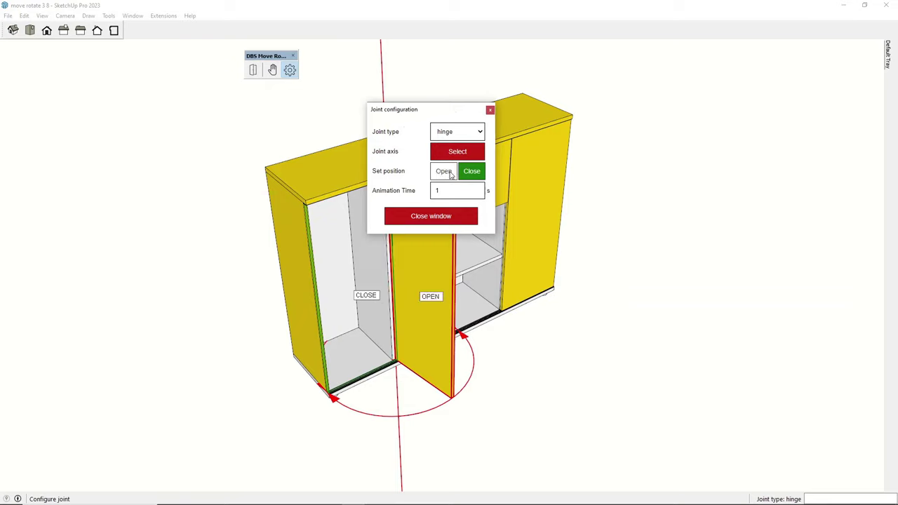
pyautogui.click(431, 216)
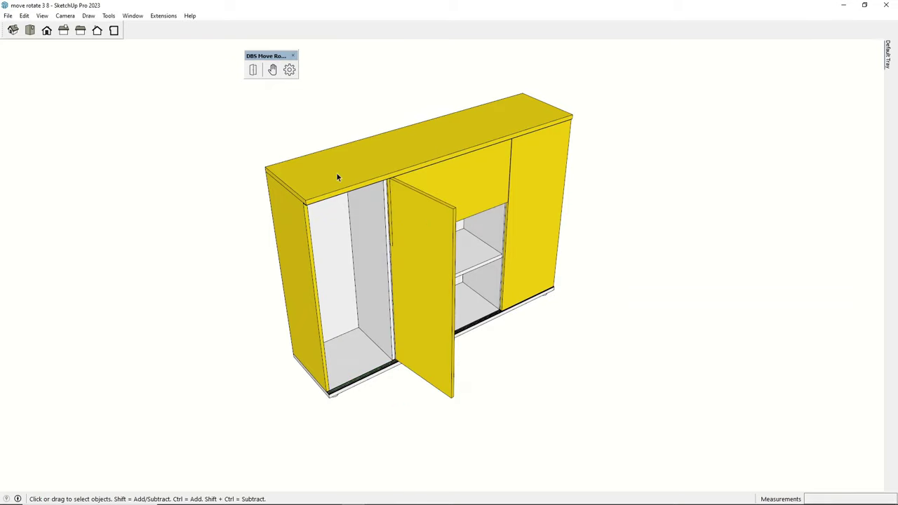
# Animate the left door between its positions, ending with it closed.
pyautogui.click(252, 69)
pyautogui.click(435, 324)
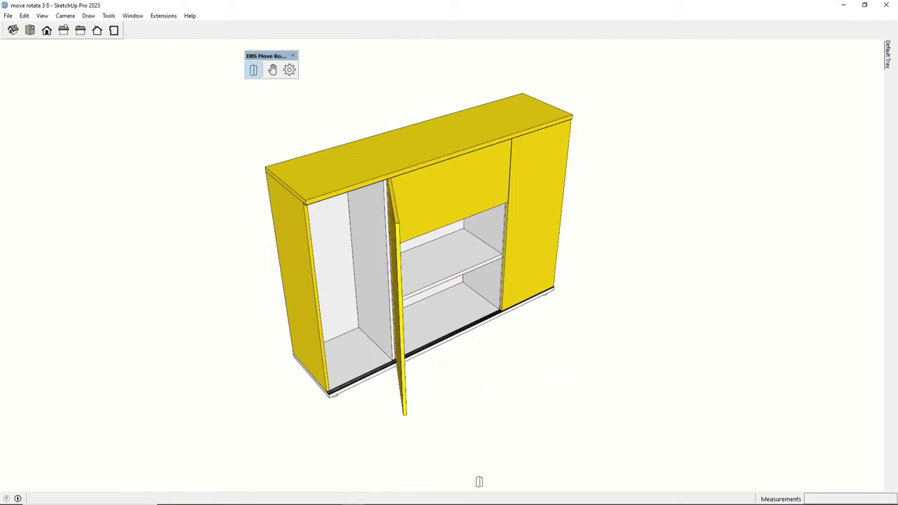
pyautogui.click(439, 363)
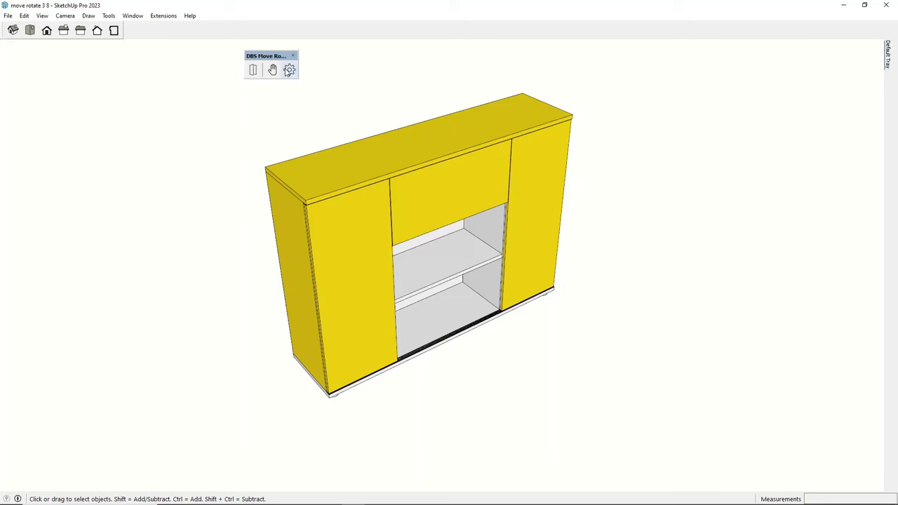
# Change the left door's joint from hinge to slider, sliding along the cabinet's depth edge.
pyautogui.click(289, 70)
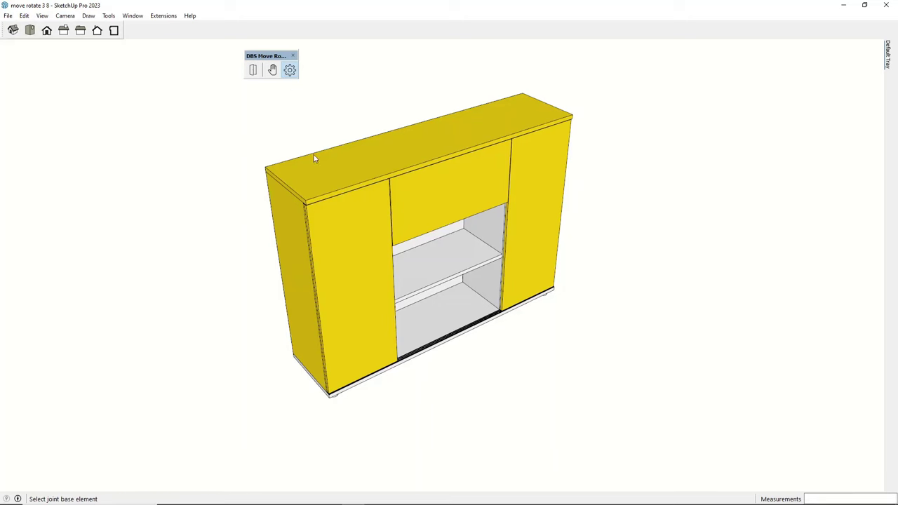
pyautogui.click(333, 231)
pyautogui.click(457, 131)
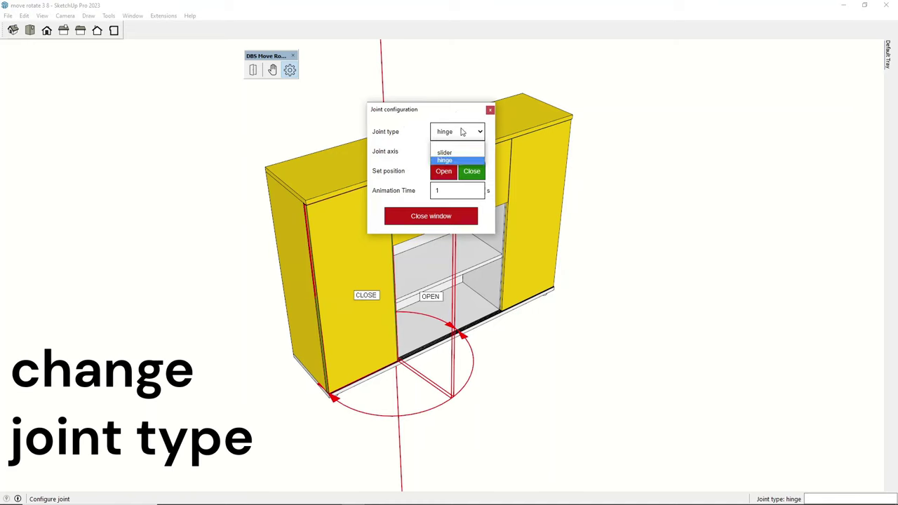
pyautogui.click(446, 152)
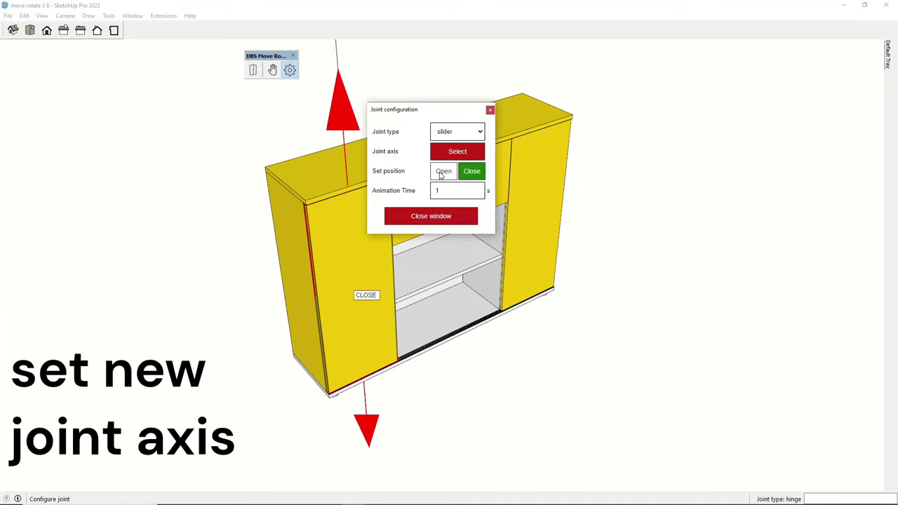
pyautogui.click(441, 173)
pyautogui.click(291, 186)
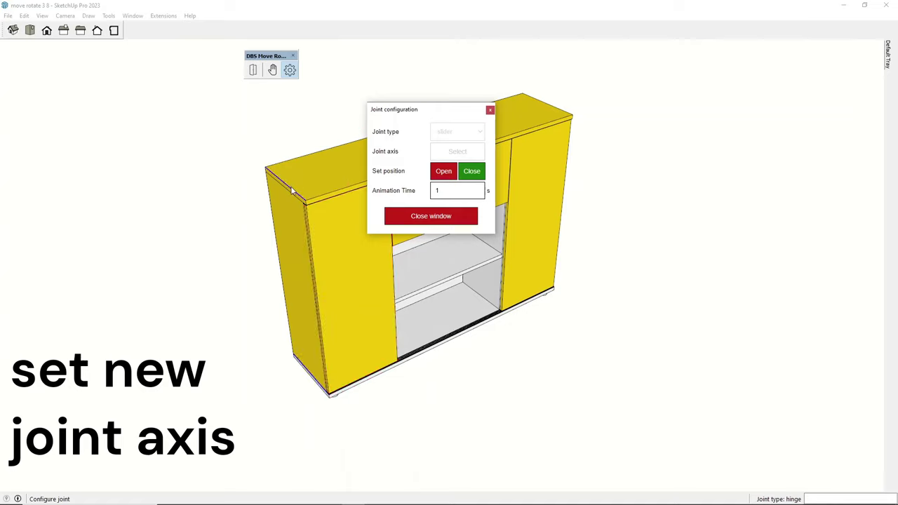
pyautogui.click(416, 216)
pyautogui.click(272, 70)
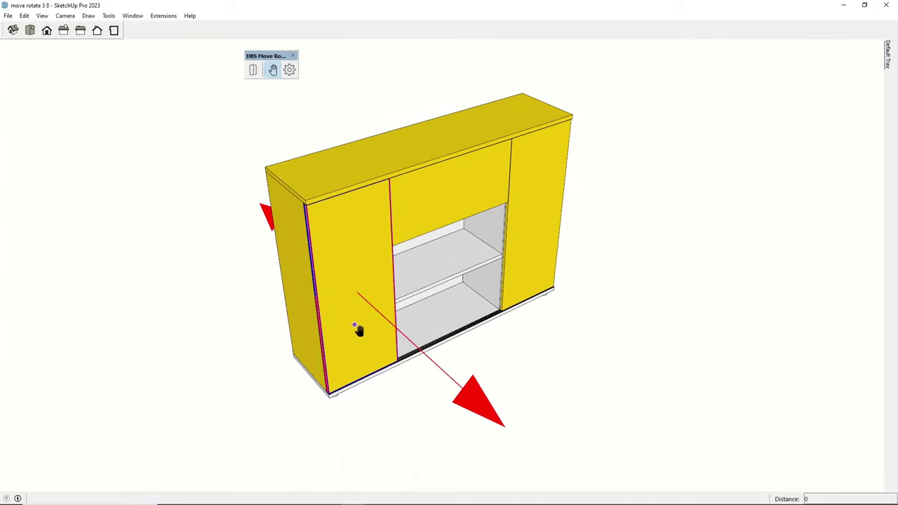
# Slide the left door out and store that pose as its Open position.
pyautogui.moveTo(358, 330); pyautogui.dragTo(453, 403)
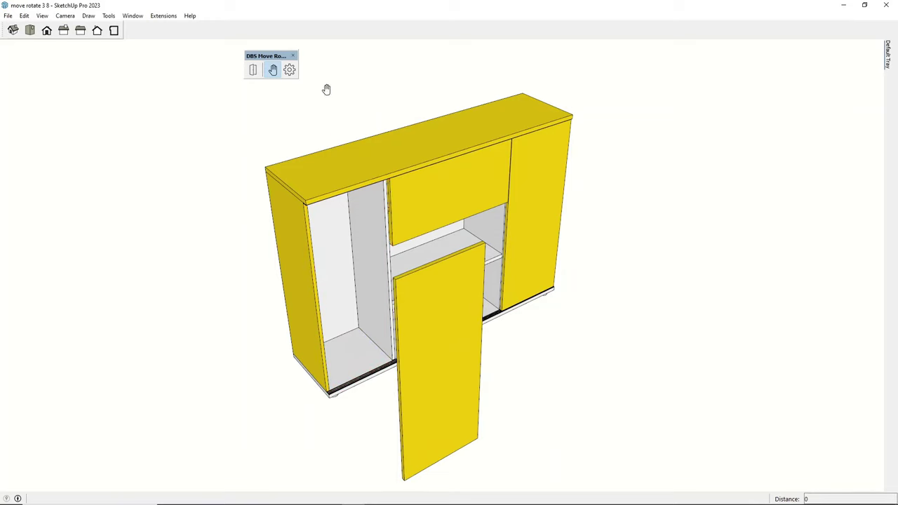
pyautogui.click(289, 70)
pyautogui.click(450, 344)
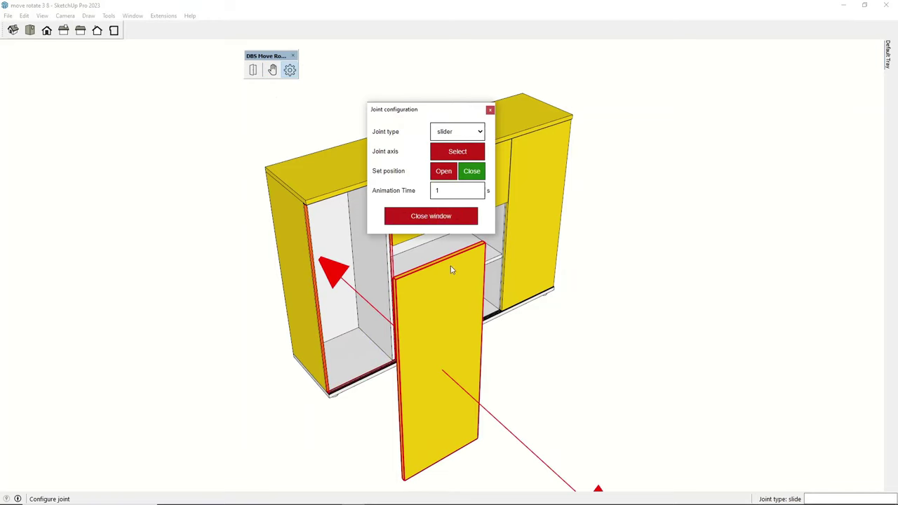
pyautogui.click(446, 174)
pyautogui.click(425, 216)
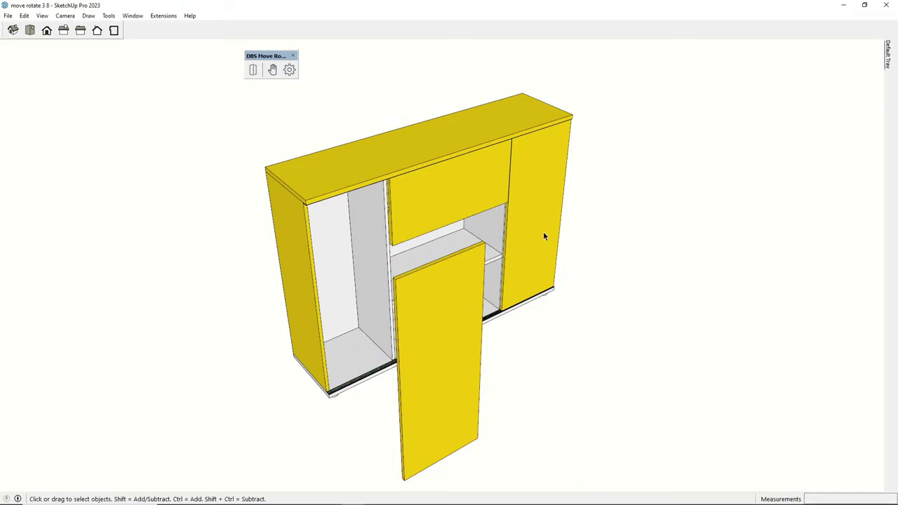
# Animate the left door sliding back closed.
pyautogui.moveTo(461, 286); pyautogui.dragTo(487, 279, button='middle')
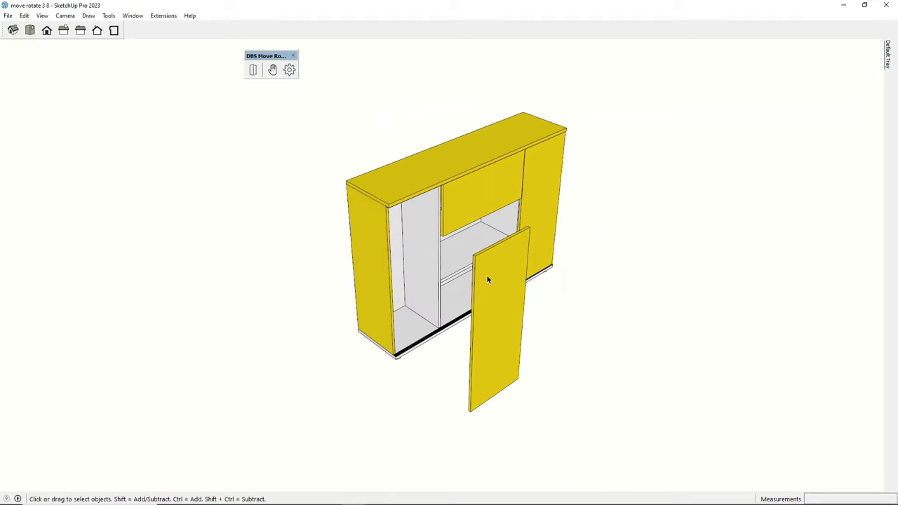
pyautogui.click(254, 71)
pyautogui.click(484, 335)
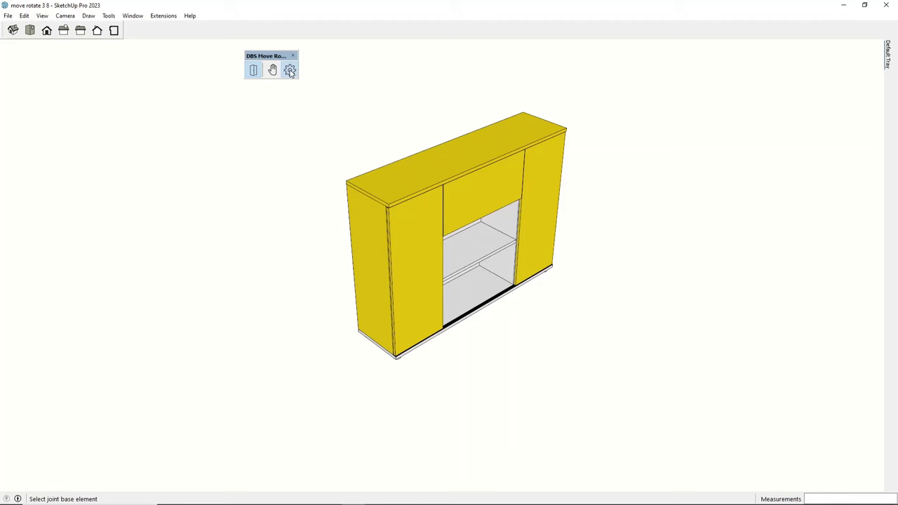
# Clear the left door's joint type to the blank option, removing its configuration.
pyautogui.click(290, 70)
pyautogui.click(419, 243)
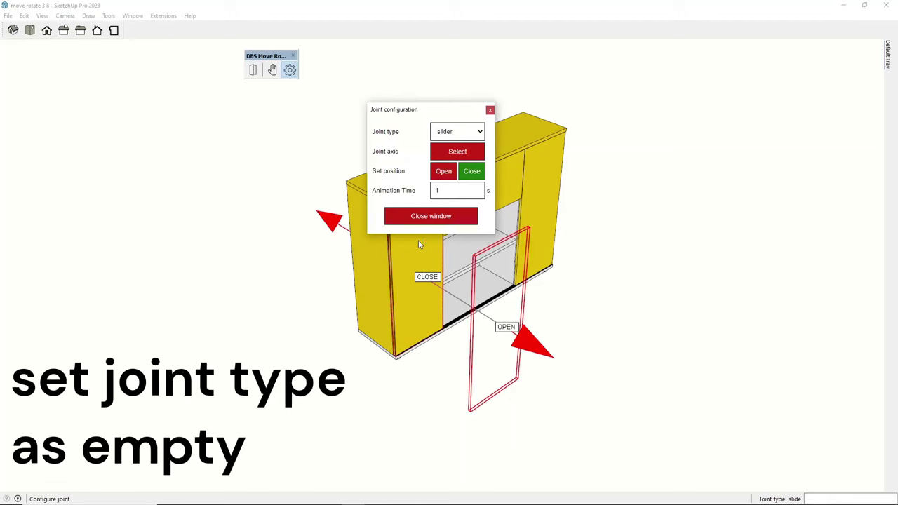
pyautogui.click(450, 133)
pyautogui.click(446, 146)
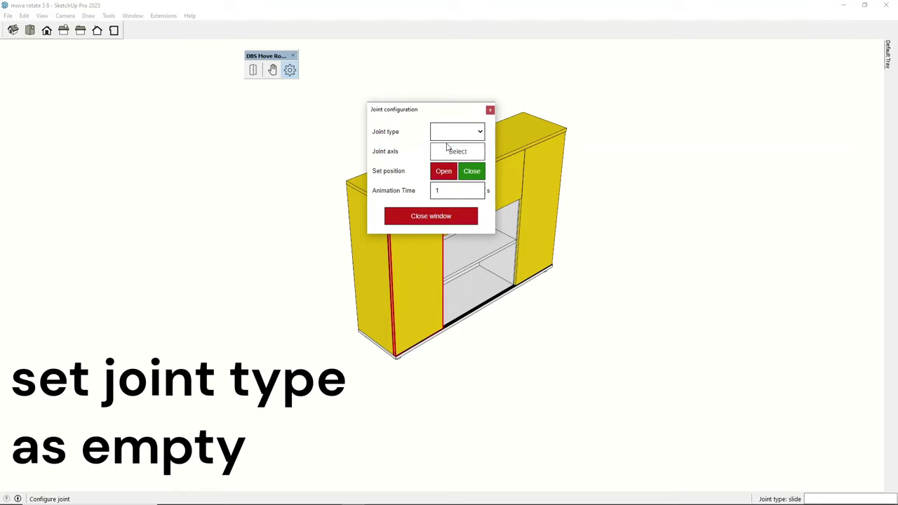
pyautogui.click(409, 217)
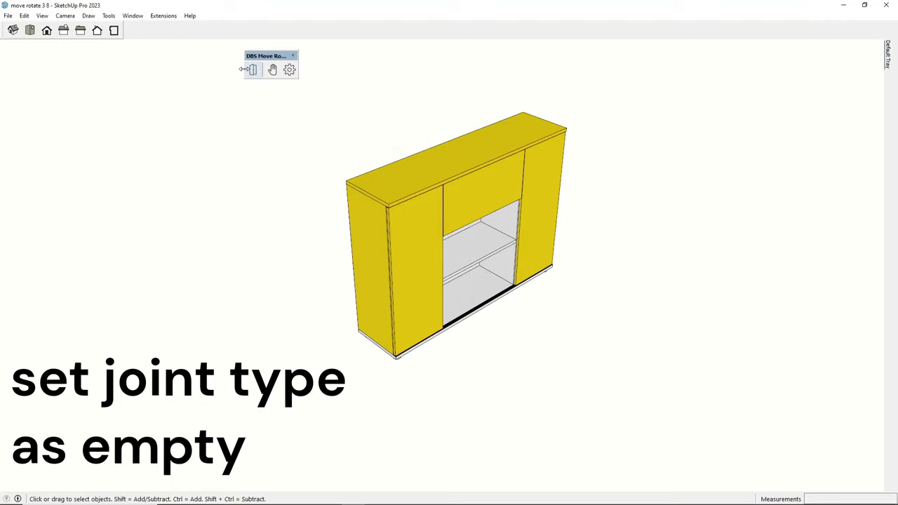
# Animate the drawer and right door open and closed to confirm they still move.
pyautogui.click(251, 69)
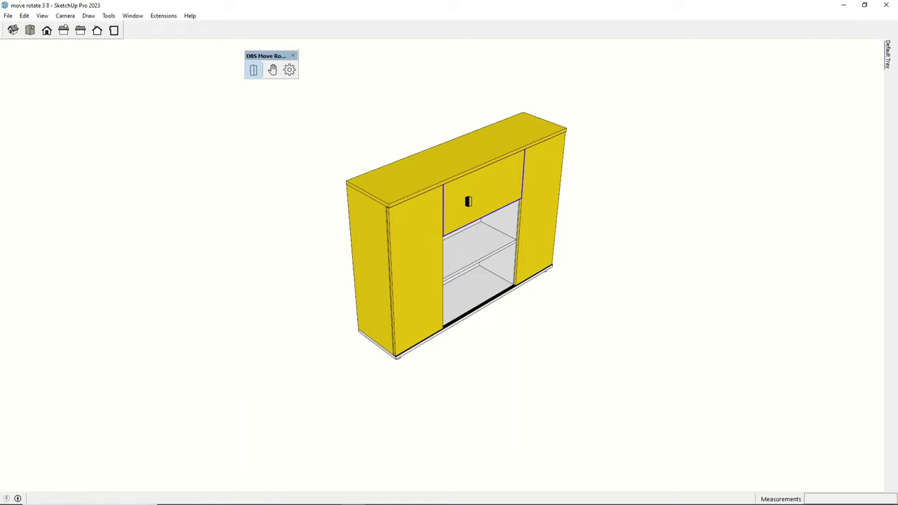
pyautogui.click(468, 201)
pyautogui.click(531, 194)
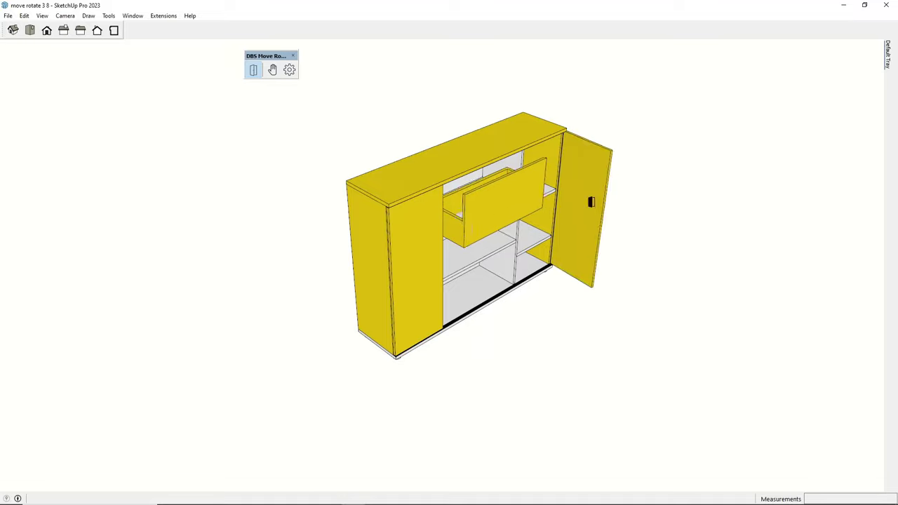
pyautogui.click(591, 202)
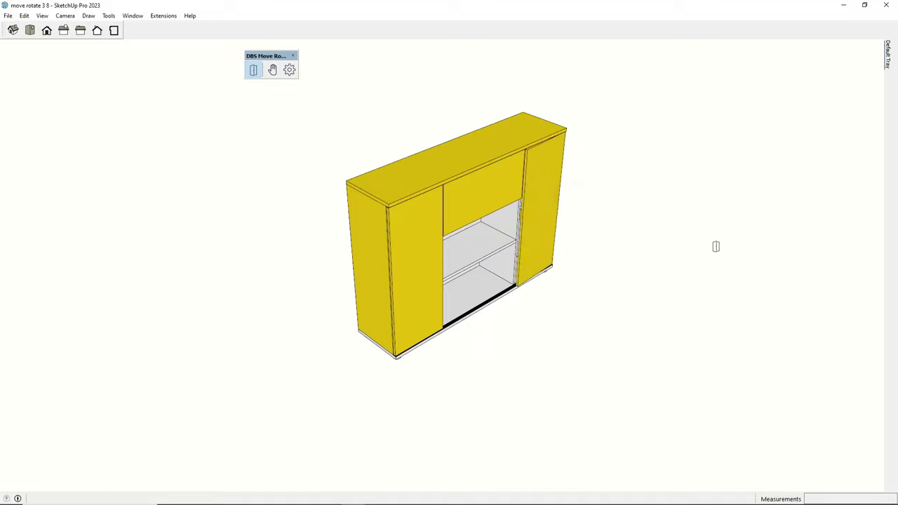